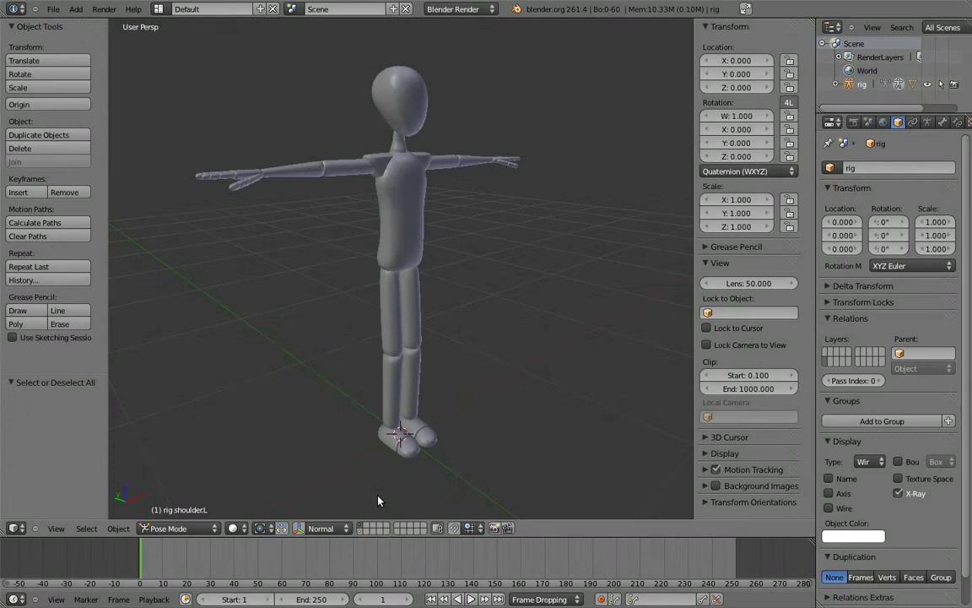
- Switch the rig into Pose Mode so its armature bones show over the mesh
key("ctrl+Tab")
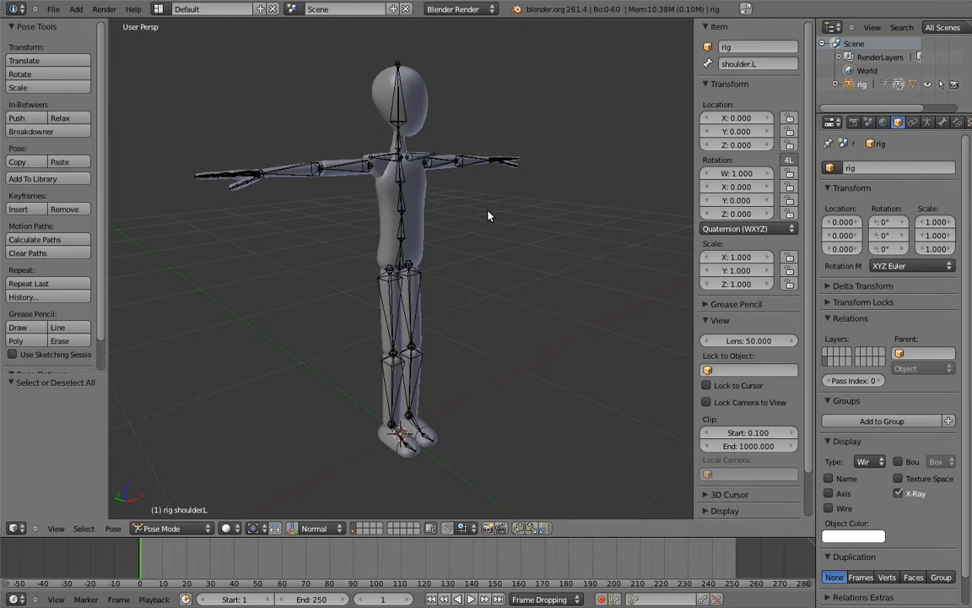
key("KP_1")
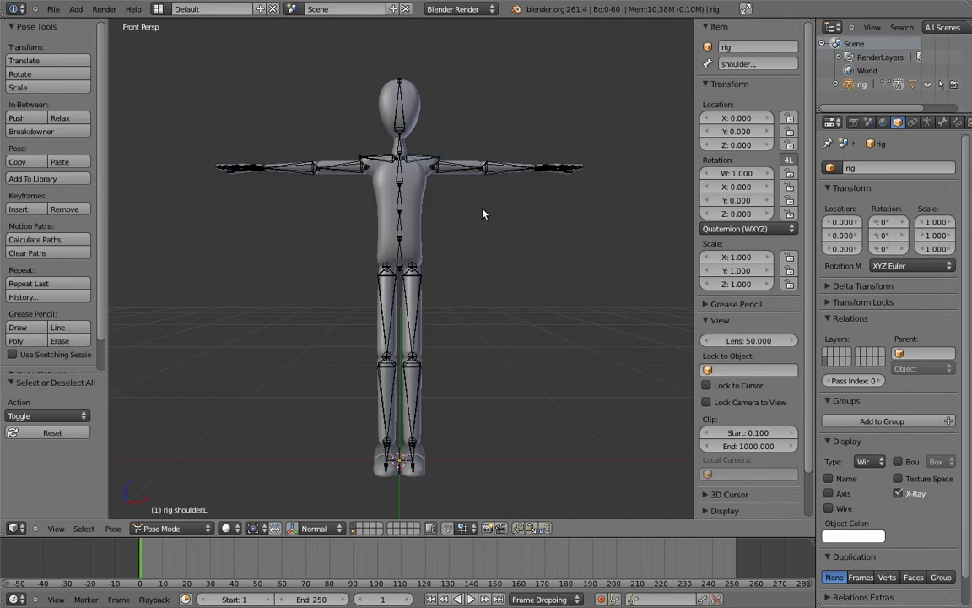
key("KP_5")
right_click(434, 206)
scroll(481, 182, "up", 2)
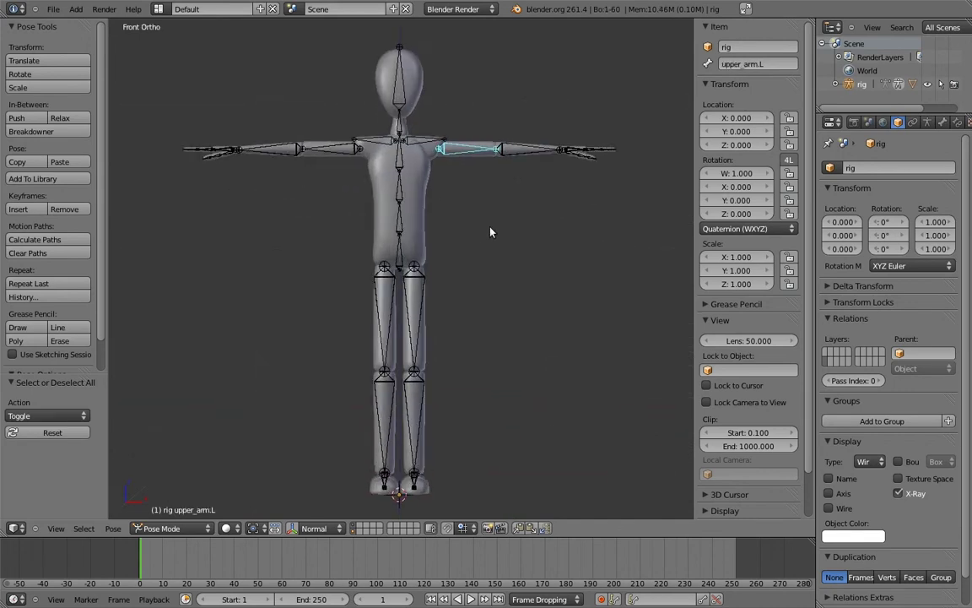
scroll(490, 230, "up", 1)
key("r")
left_click(449, 179)
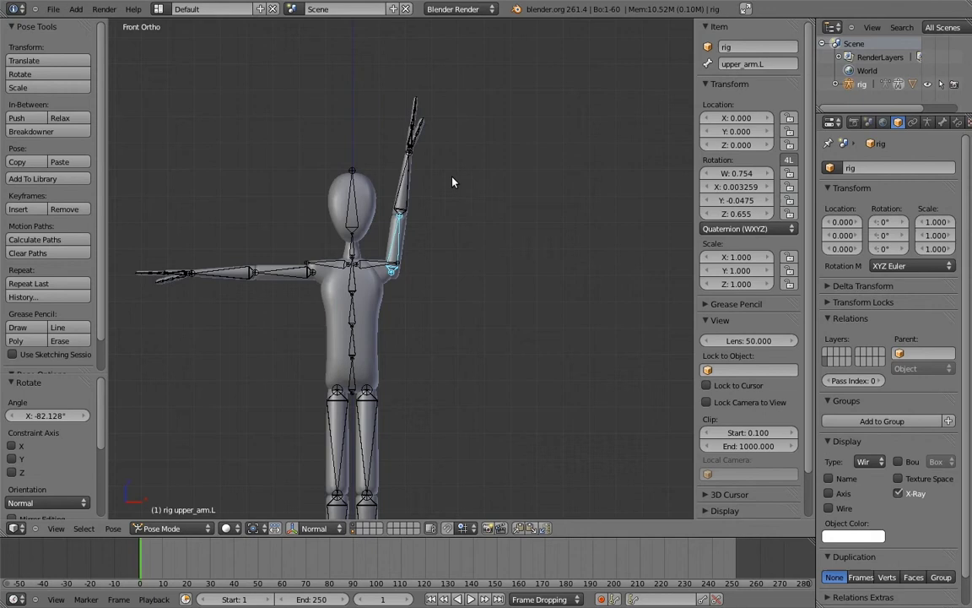
key("r")
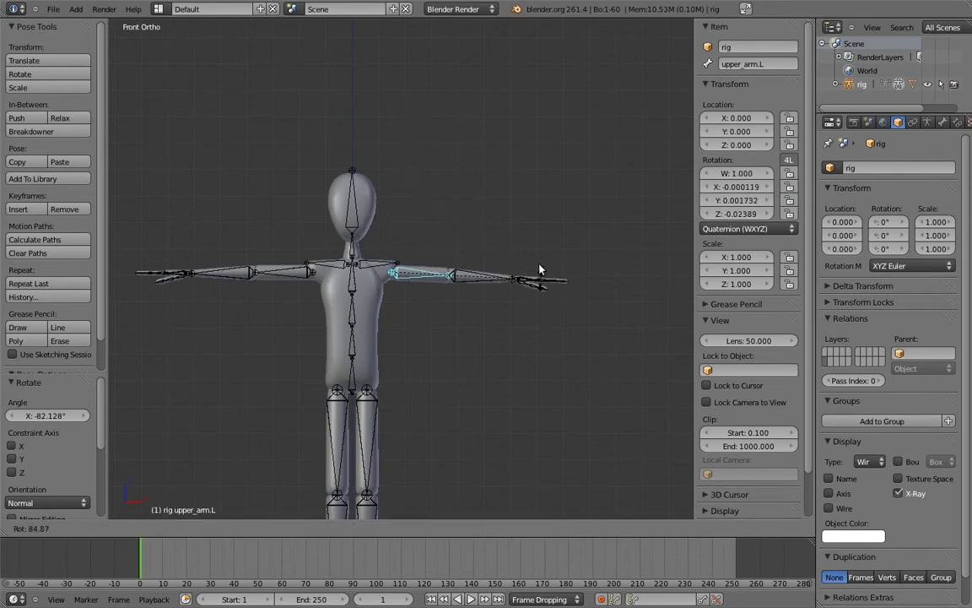
left_click(541, 277)
right_click(375, 267)
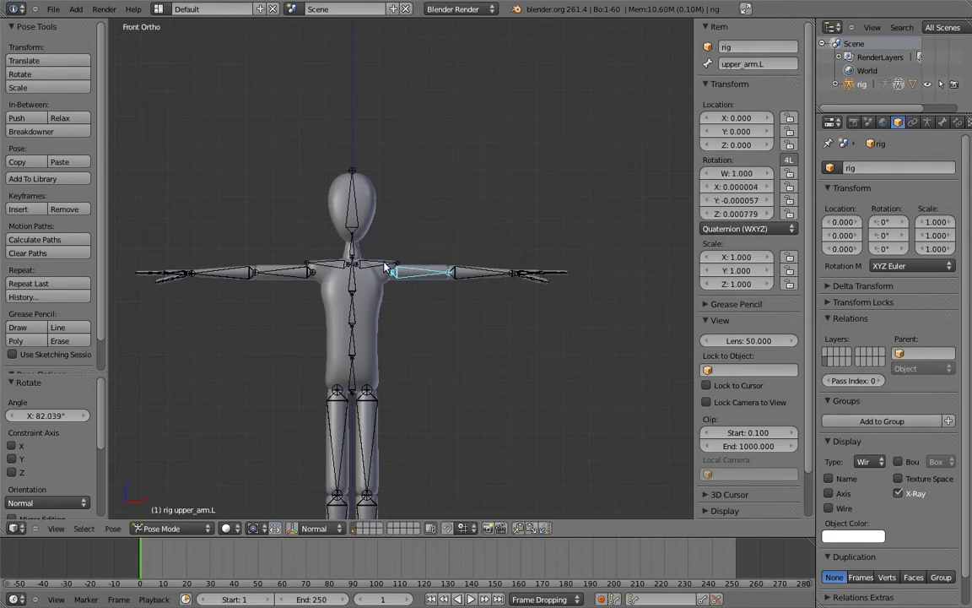
key("r")
left_click(514, 226)
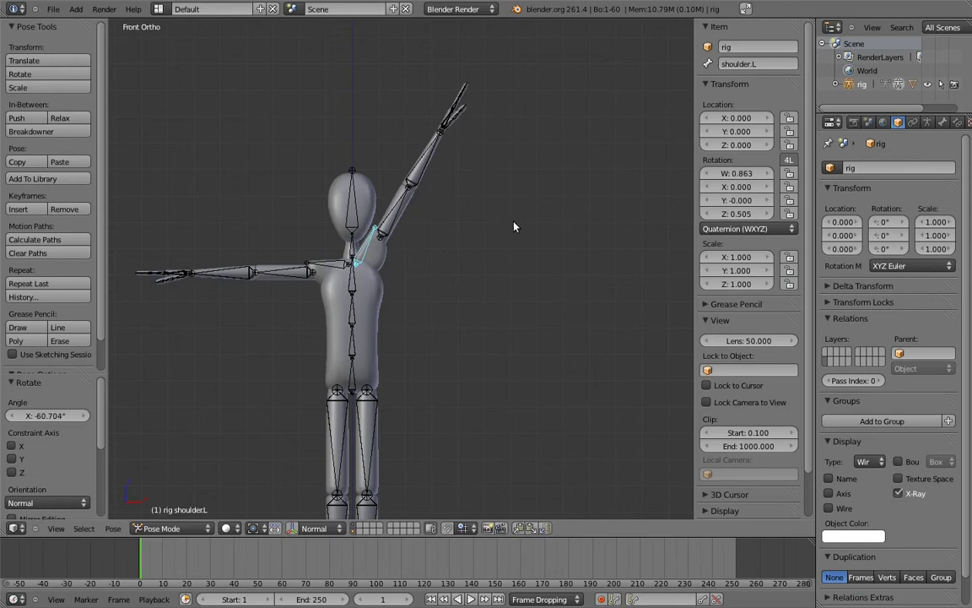
key("a")
key("alt+r")
key("a")
mouse_move(455, 254)
middle_mouse_down()
mouse_move(360, 278)
mouse_move(402, 391)
mouse_move(336, 312)
middle_mouse_up()
- Lift the left shoulder slightly with a free rotation of the shoulder.L bone
scroll(359, 278, "up", 7)
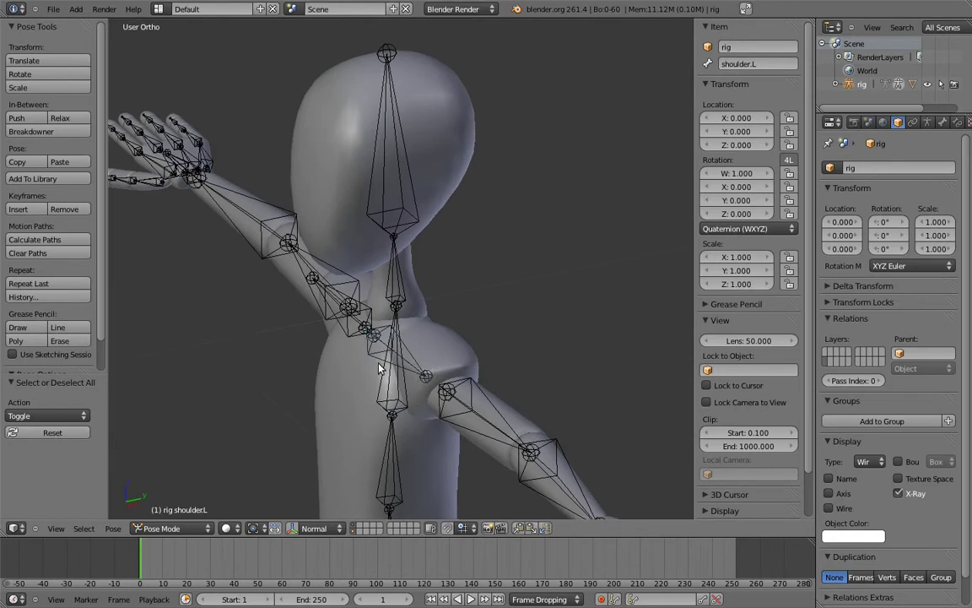
right_click(335, 312)
scroll(371, 366, "up", 3)
middle_click_drag(372, 366, 455, 312)
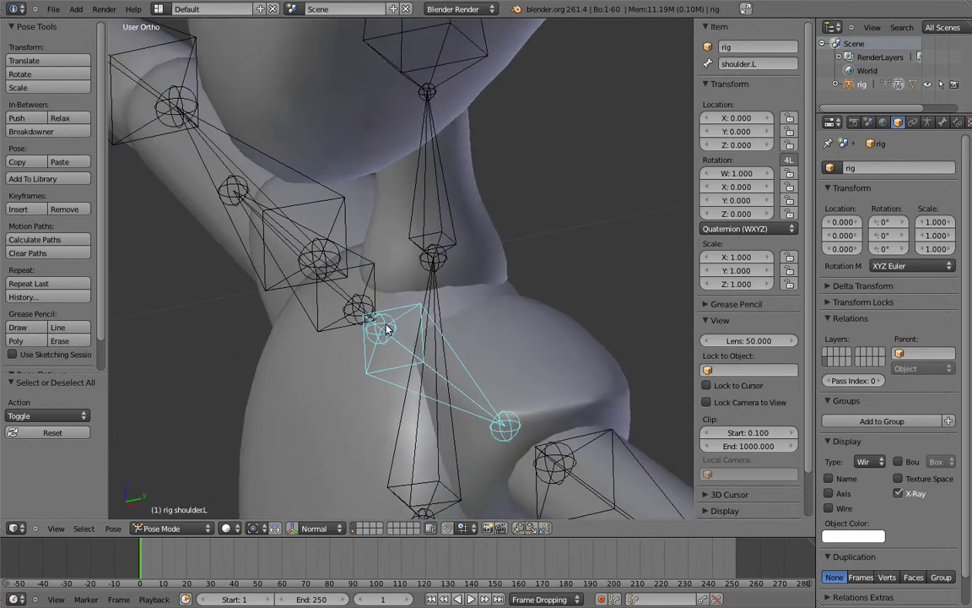
mouse_move(385, 329)
middle_mouse_down()
mouse_move(321, 319)
mouse_move(358, 320)
mouse_move(362, 305)
mouse_move(485, 319)
middle_mouse_up()
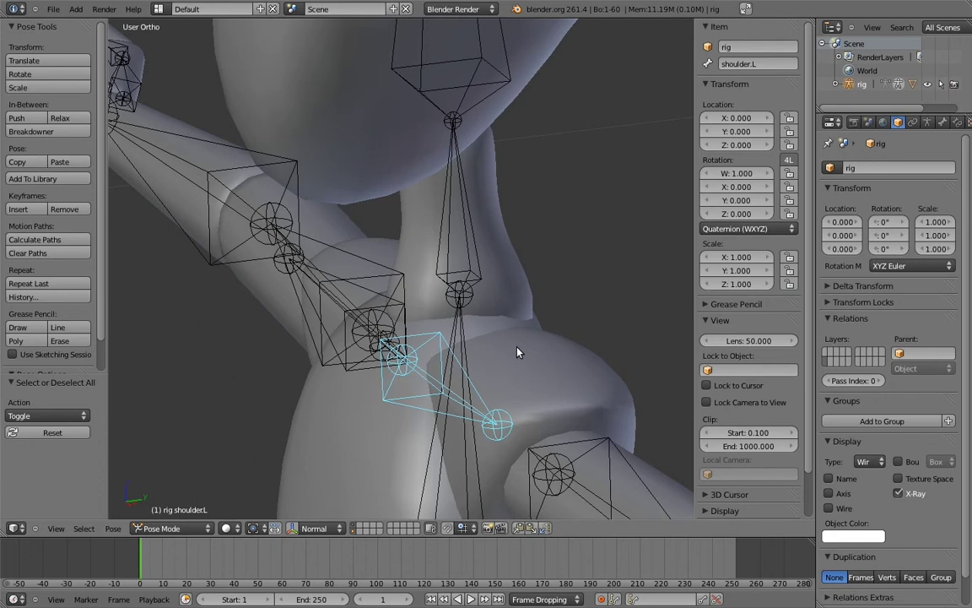
key("r")
key("r")
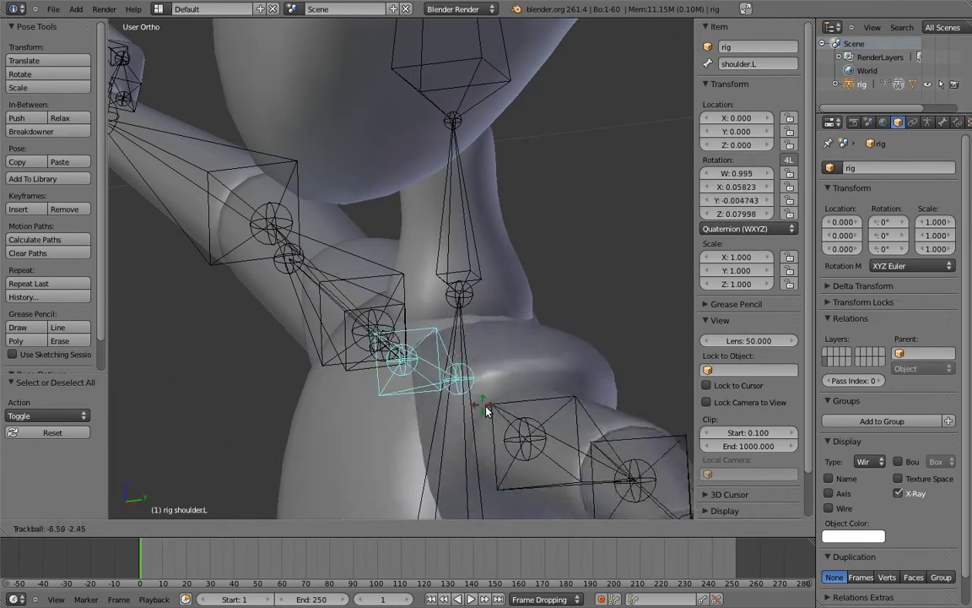
left_click(499, 412)
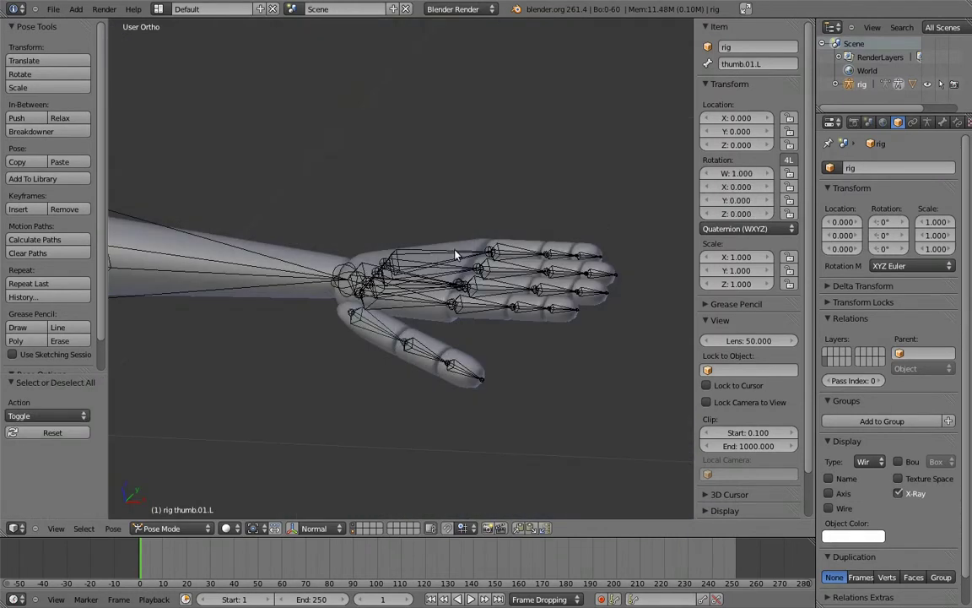
- Bend the palm_d.L bone twice around its X axis to curl the palm
right_click(456, 254)
mouse_move(455, 254)
middle_mouse_down()
mouse_move(612, 321)
mouse_move(440, 348)
mouse_move(354, 323)
middle_mouse_up()
key("r")
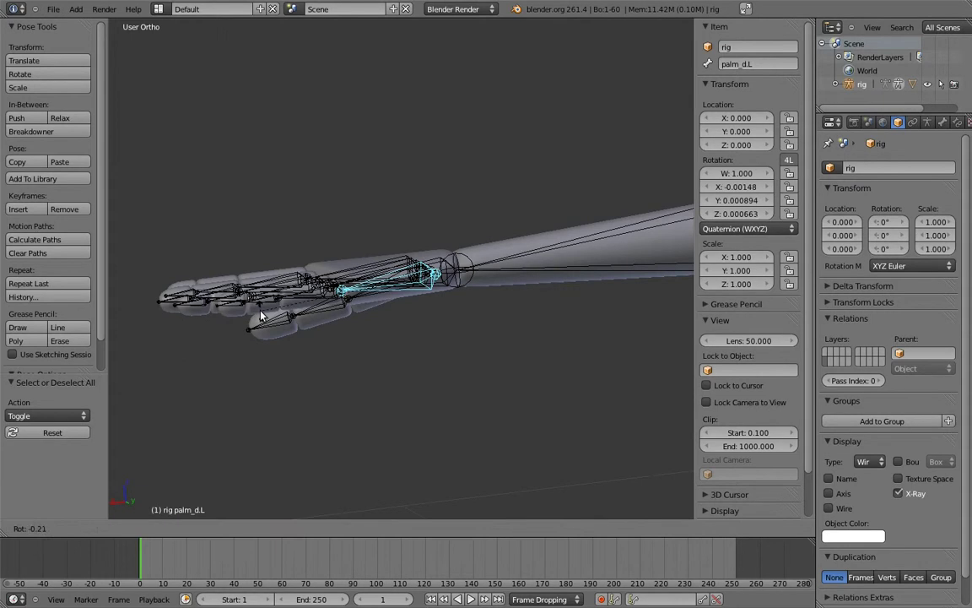
key("x")
key("x")
left_click(286, 359)
mouse_move(287, 359)
middle_mouse_down()
mouse_move(479, 332)
mouse_move(452, 303)
mouse_move(498, 295)
mouse_move(325, 371)
mouse_move(337, 445)
mouse_move(339, 353)
middle_mouse_up()
right_click(452, 304)
key("r")
key("x")
left_click(498, 279)
- Curl the finger_d.01.L and finger_a.03.L bones on X, then select thumb.01.L
right_click(325, 372)
key("r")
key("x")
key("x")
left_click(328, 387)
right_click(339, 353)
key("r")
key("x")
key("x")
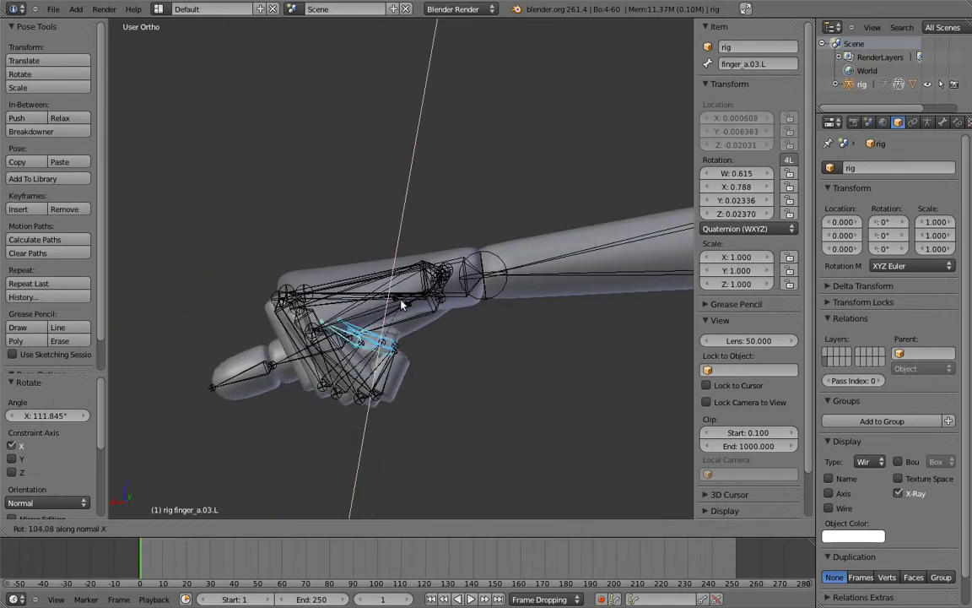
middle_click_drag(401, 305, 363, 321)
left_click(362, 320)
right_click(325, 279)
mouse_move(324, 279)
middle_mouse_down()
mouse_move(609, 268)
mouse_move(373, 393)
mouse_move(410, 311)
mouse_move(373, 412)
mouse_move(487, 339)
mouse_move(304, 360)
mouse_move(292, 329)
mouse_move(448, 313)
middle_mouse_up()
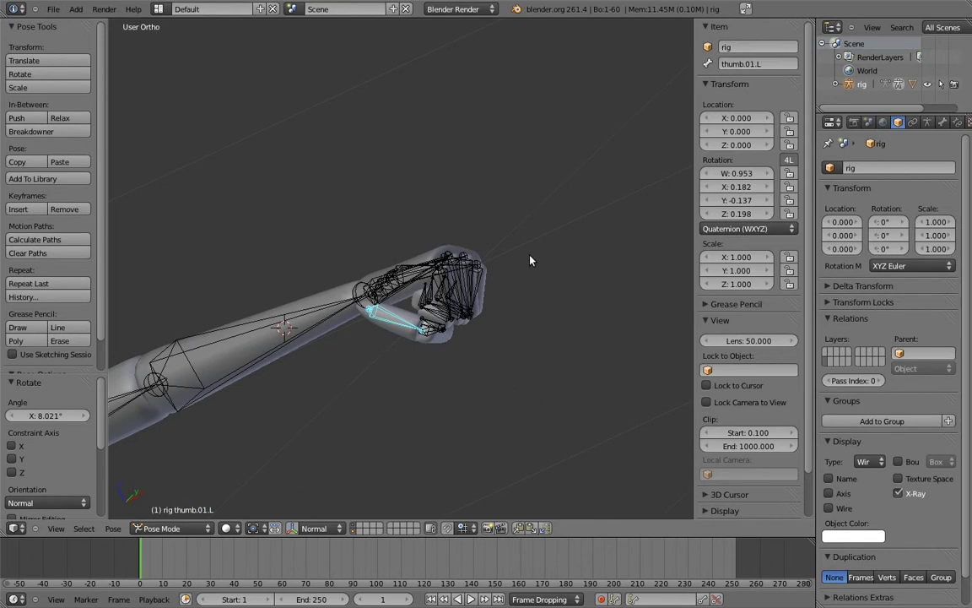